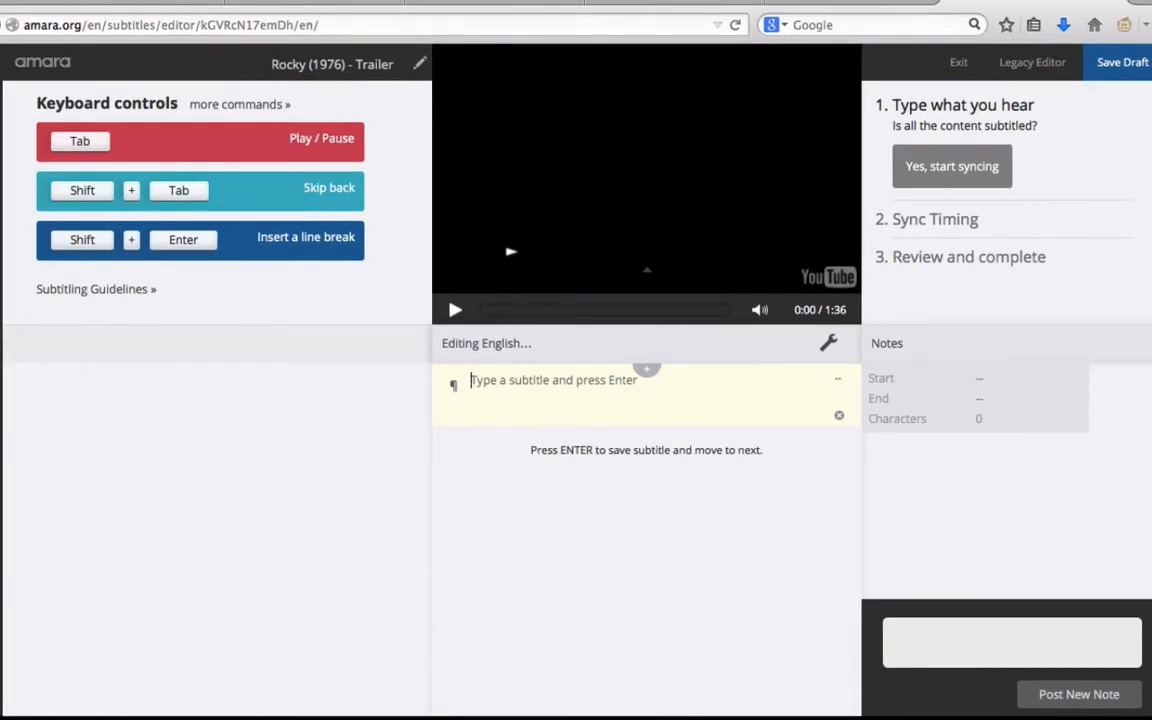
Play the trailer from the start, add the first subtitle "(piano music playing)", and pause the video
key(Tab)
text((piano m)
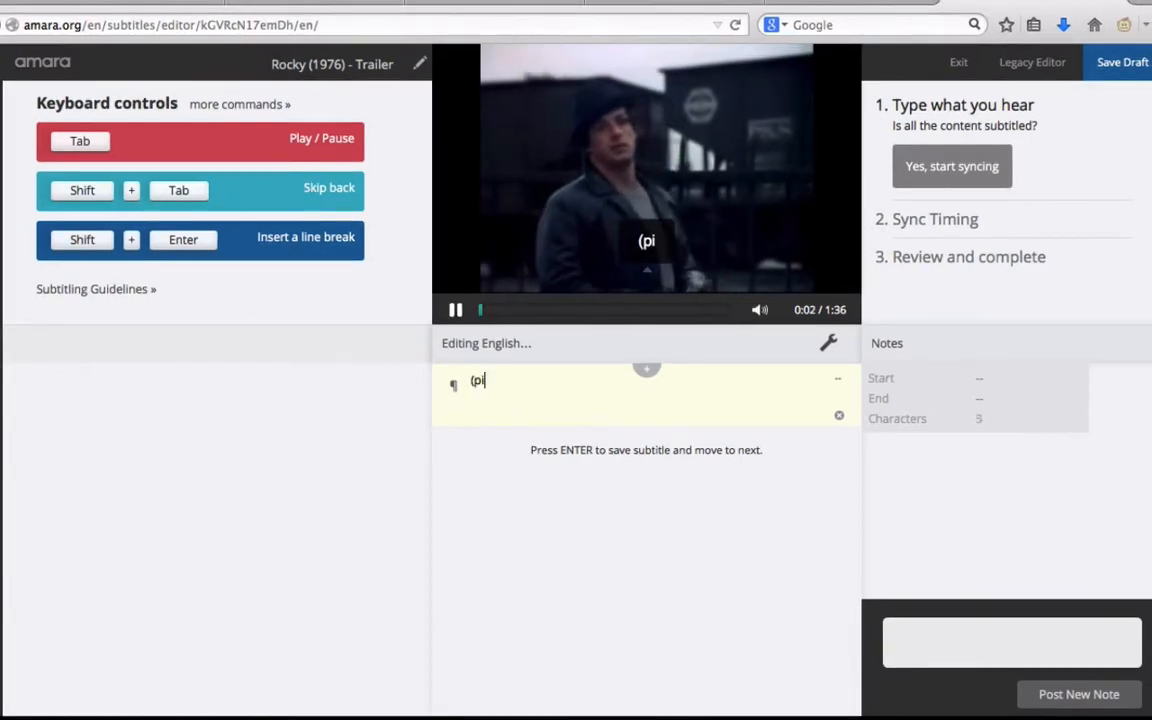
text(usic playing))
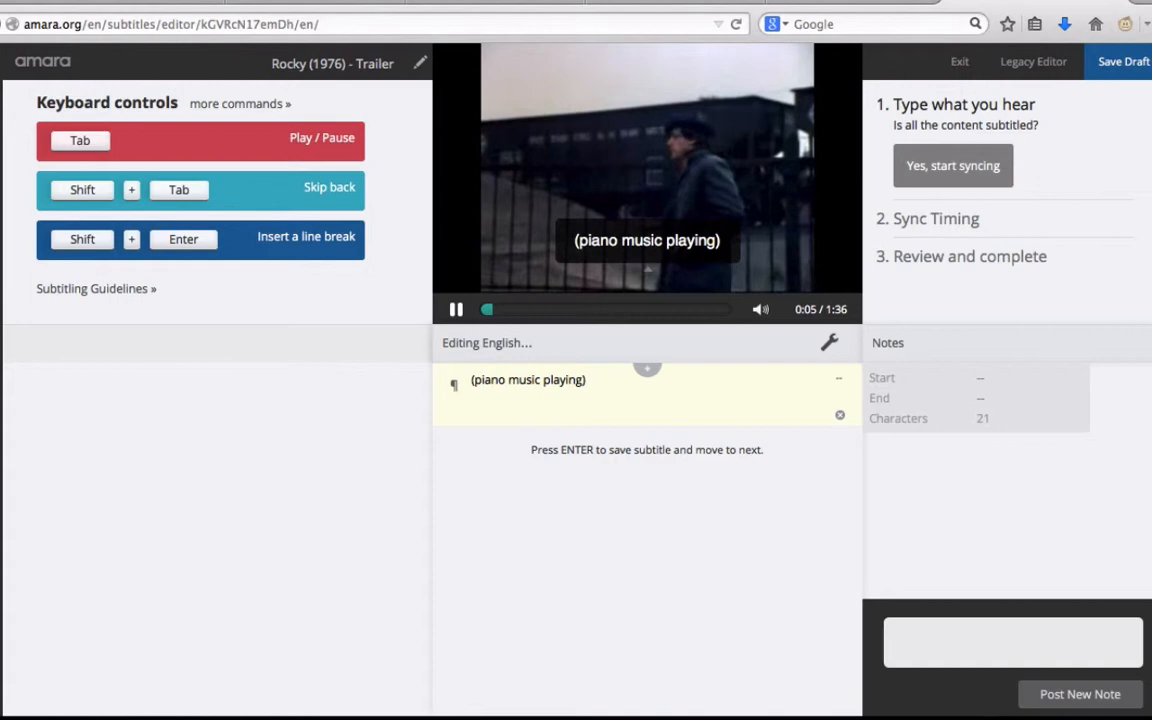
key(Return)
key(Tab)
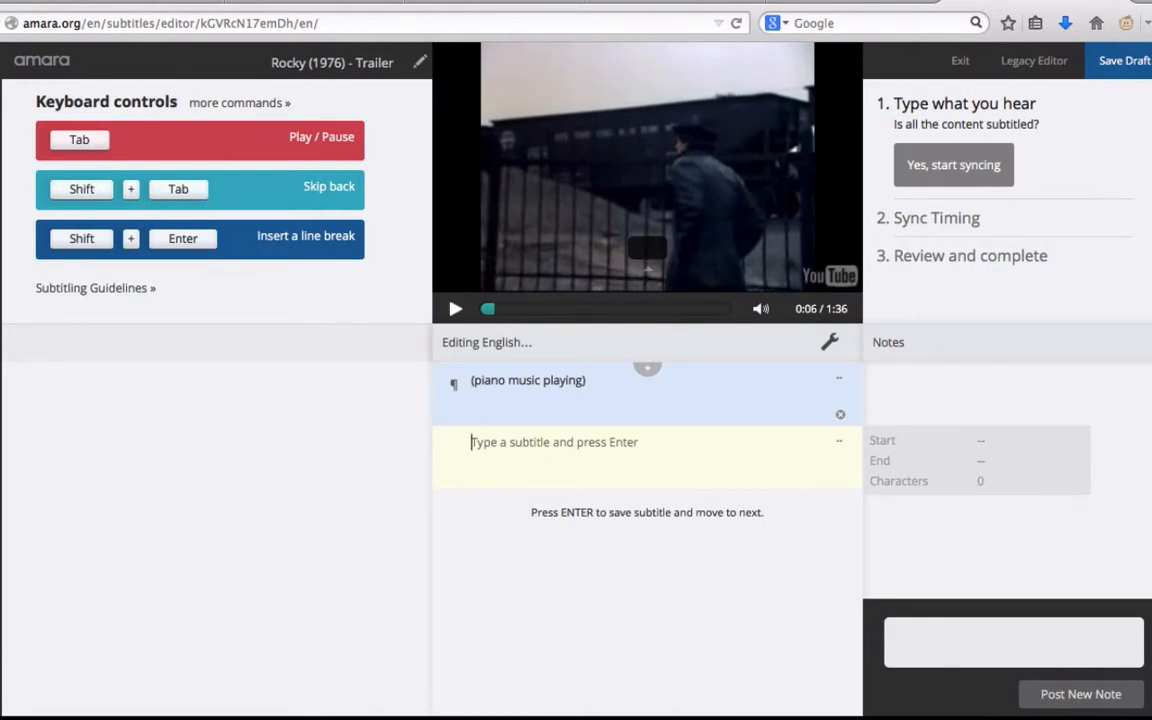
Write the second subtitle as "(narrator) His name is Sylvester Stallone*"
text((narrator))
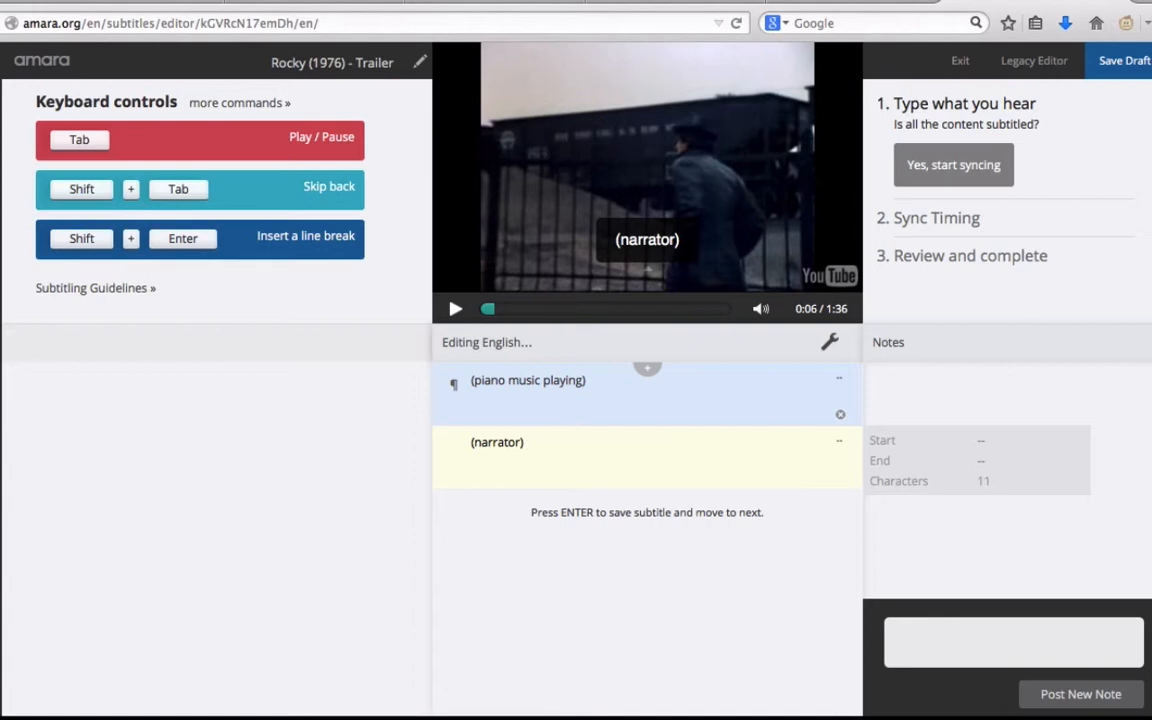
text( His nam)
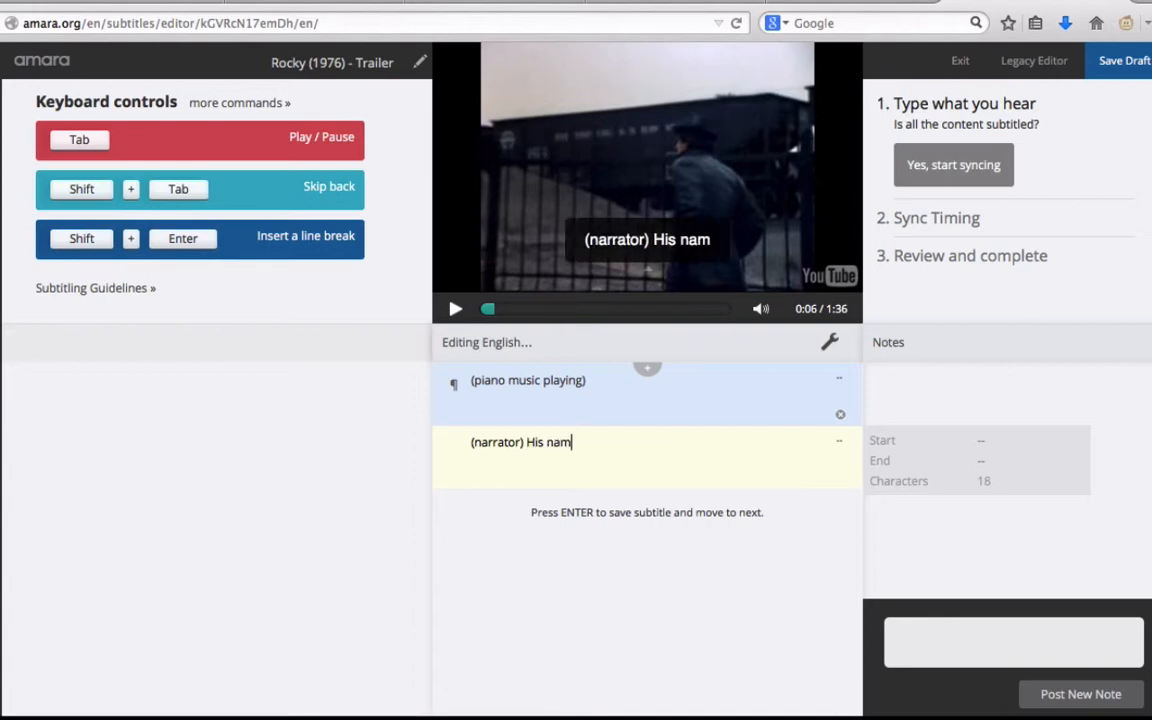
text(e is sylvester STall)
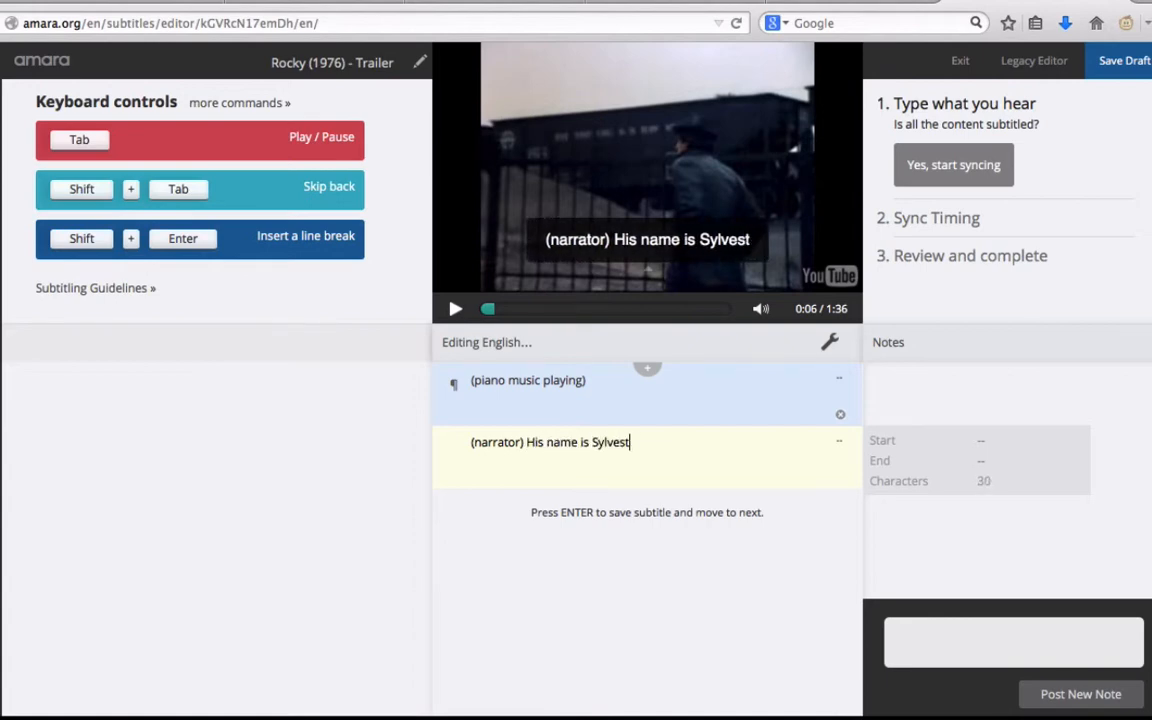
key(BackSpace)
key(BackSpace)
key(BackSpace)
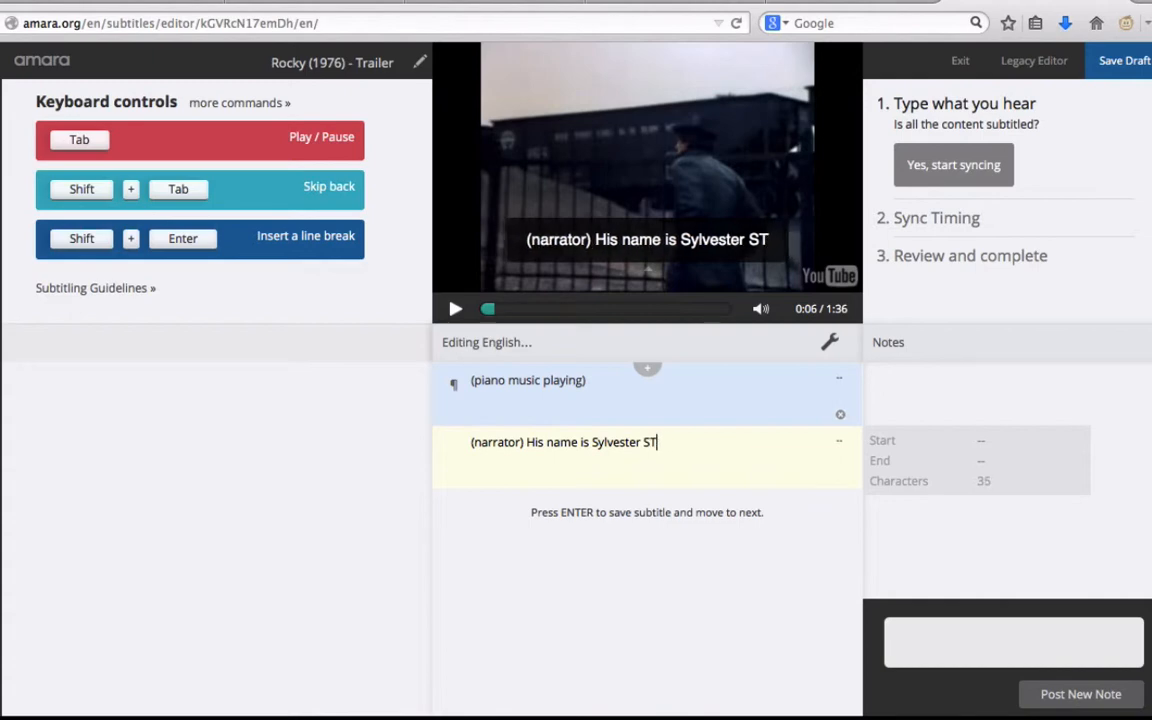
key(BackSpace)
text(tallone*)
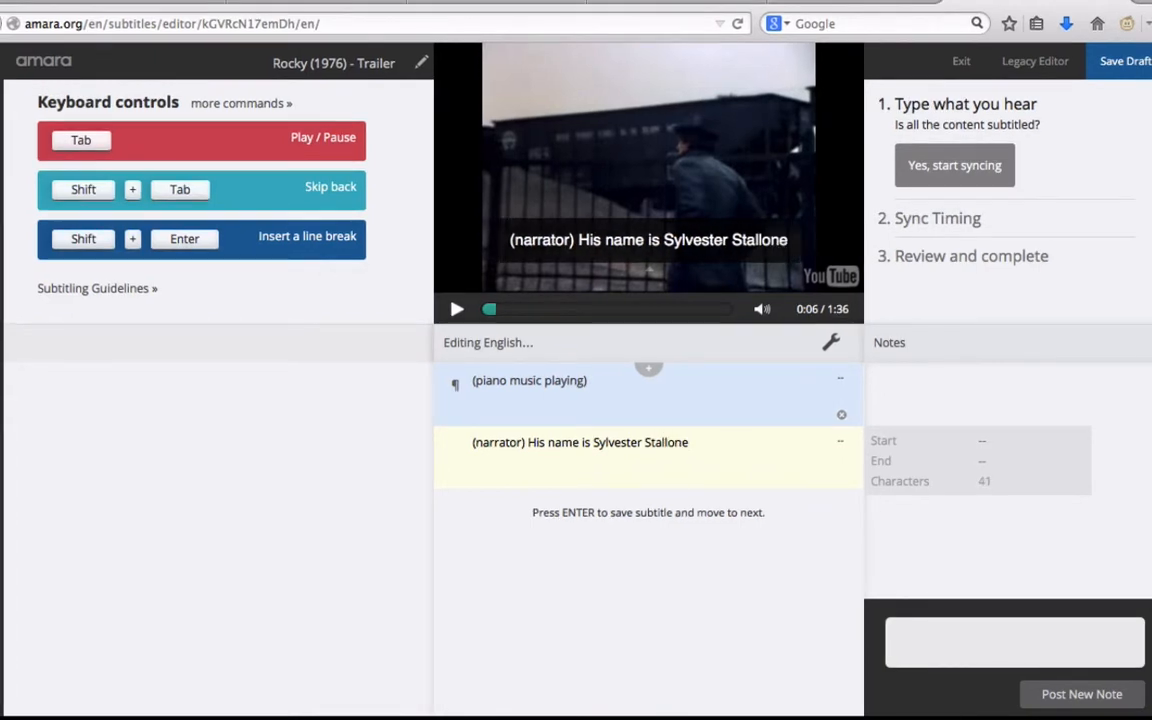
Italicize the narrator's sentence with an opening asterisk, end it with a period, save the subtitle and resume the video
click(527, 442)
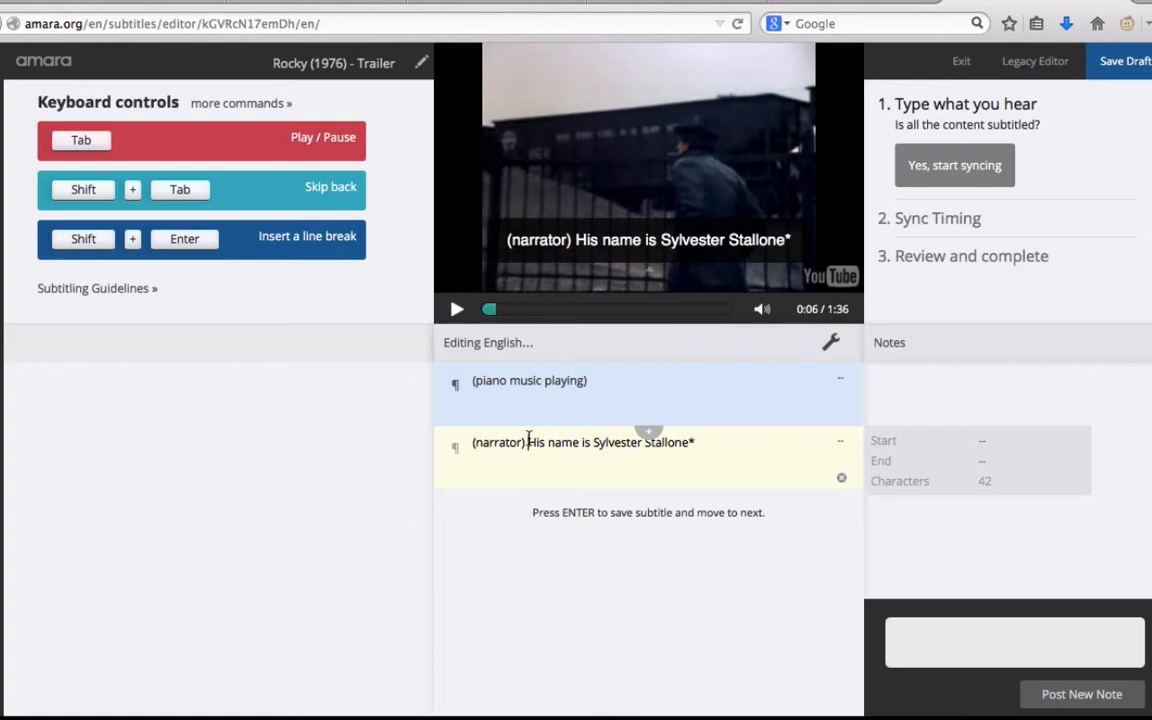
text(*)
click(696, 442)
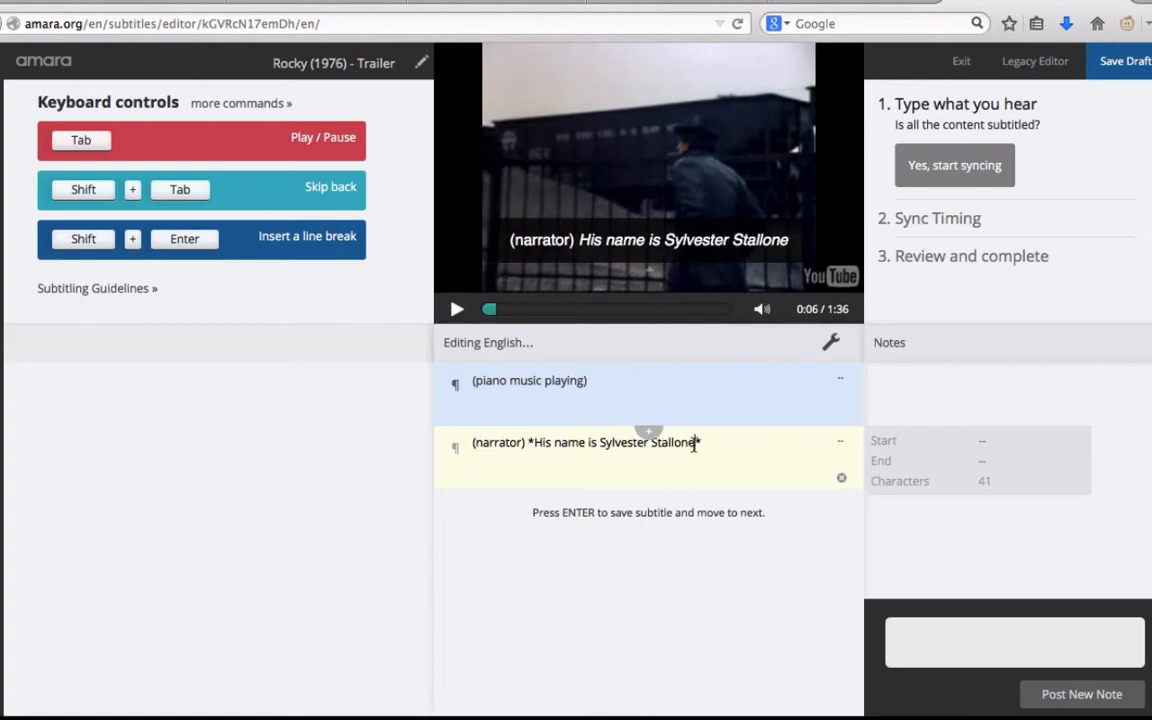
text(.)
key(Return)
key(Tab)
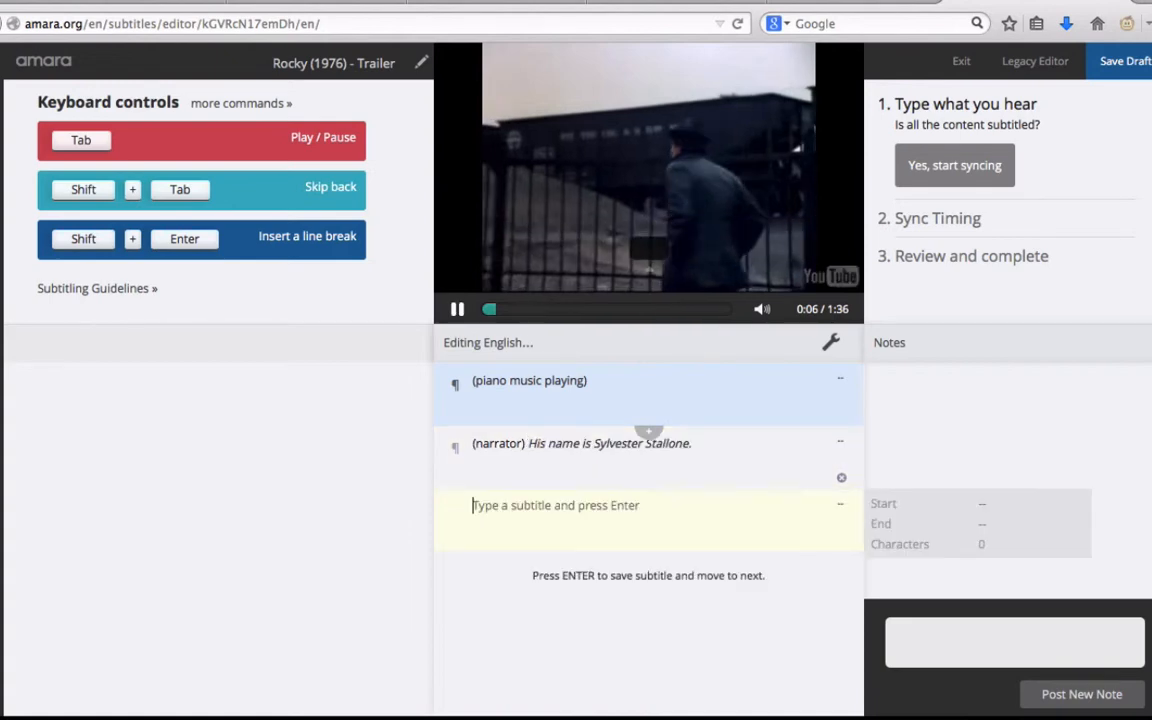
text(He i)
key(BackSpace)
key(BackSpace)
key(BackSpace)
key(BackSpace)
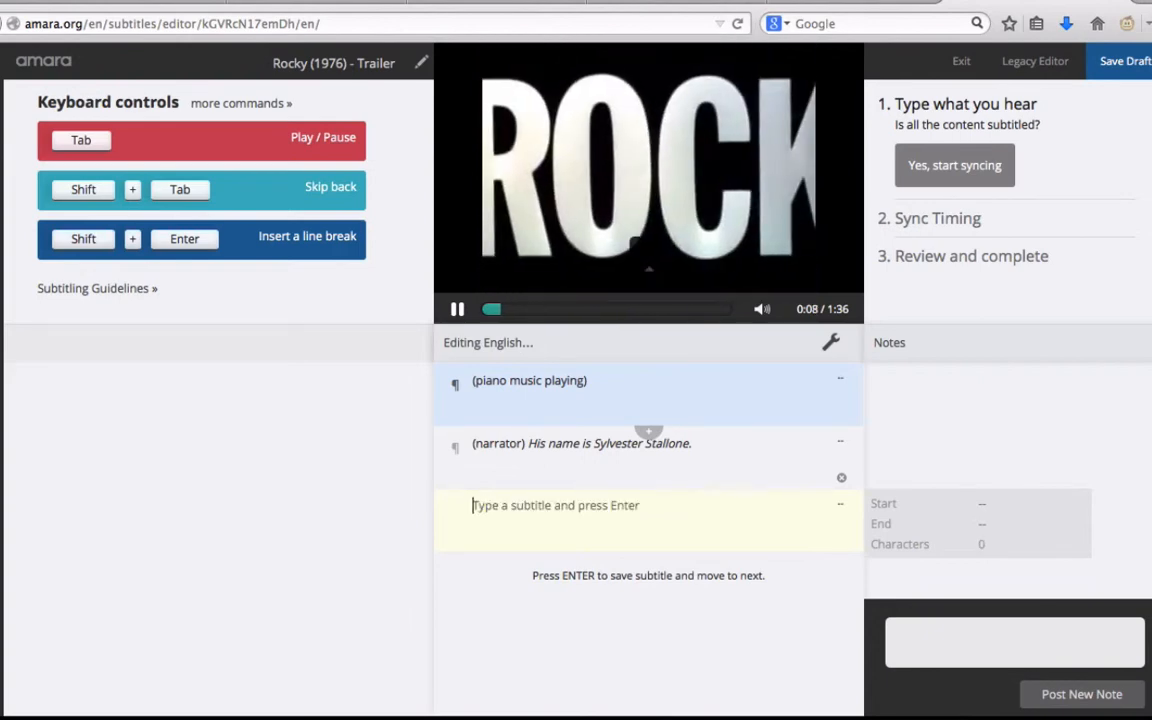
Pause the video and write the third subtitle in italics as "*He is the star of a new film, called*"
key(Tab)
text(*He is the tar)
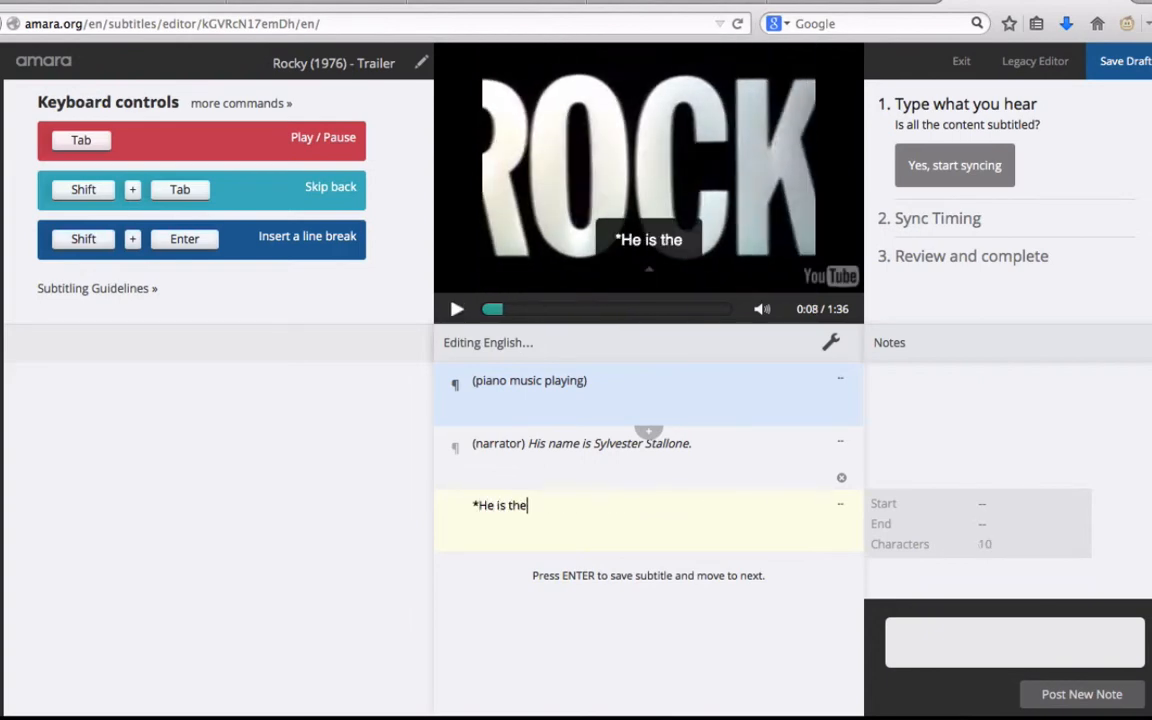
key(BackSpace)
key(BackSpace)
key(BackSpace)
text(star o)
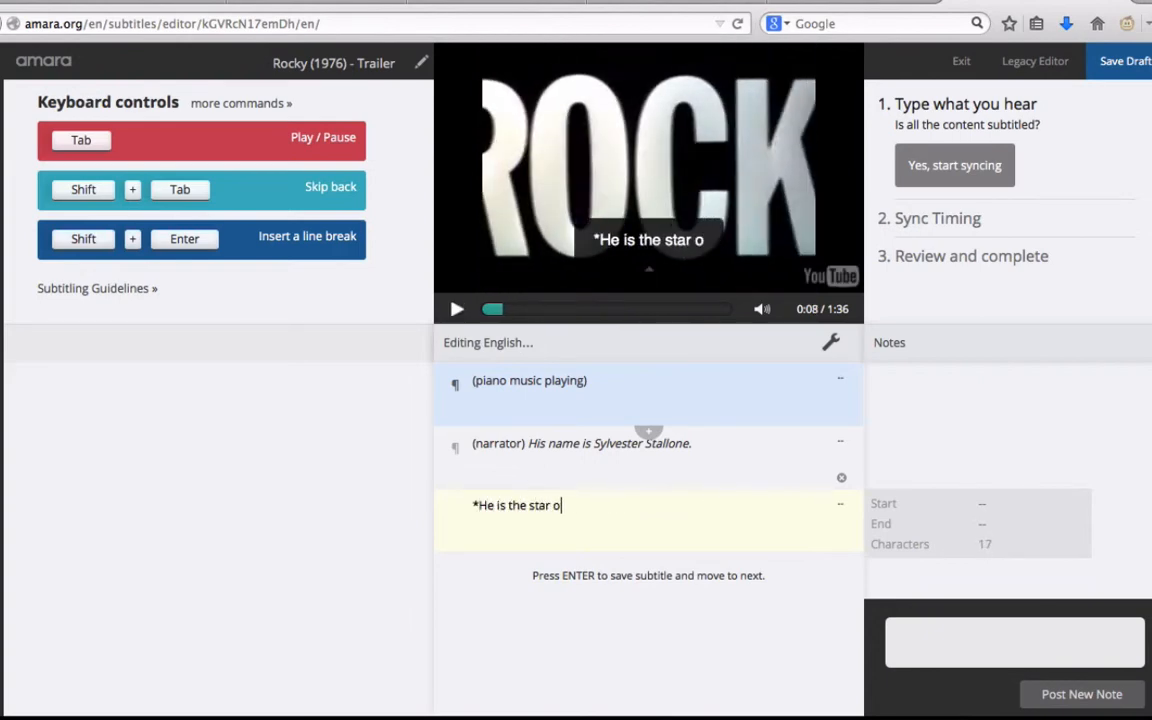
text(f a new film, called*)
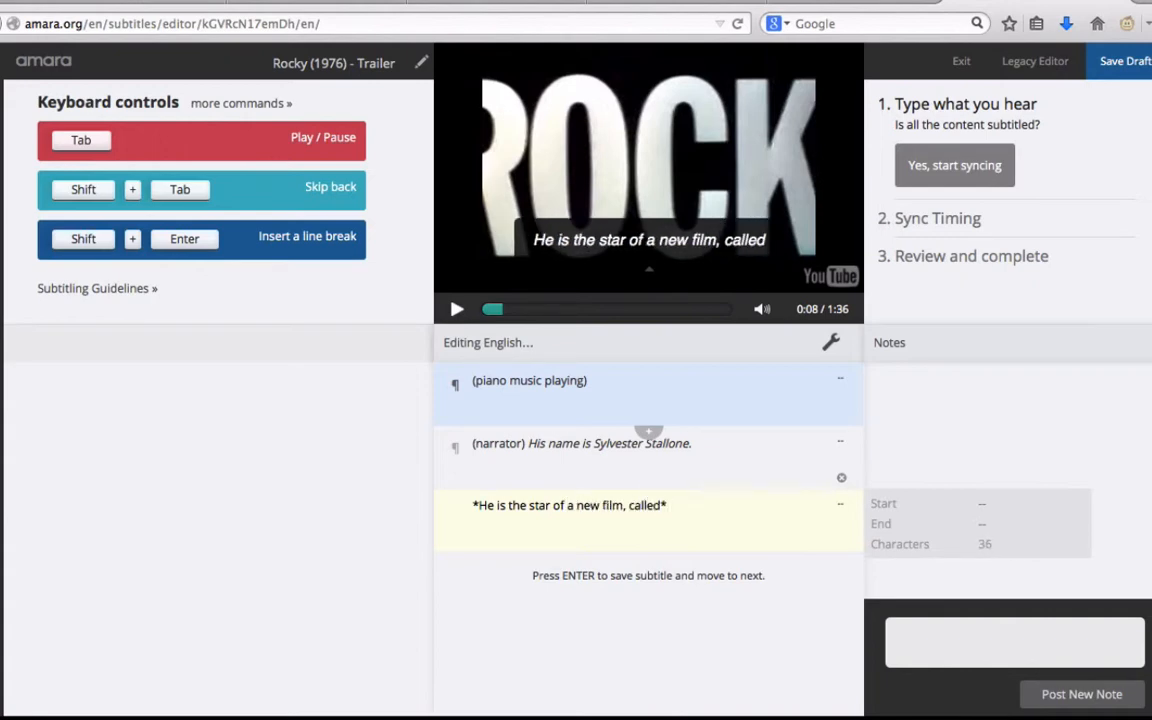
Move the comma in the third subtitle from after "film" to after "called"
key(Left)
key(Left)
key(Left)
key(Left)
key(Left)
key(Left)
key(Left)
key(Left)
key(BackSpace)
key(Right)
key(Right)
key(Right)
key(Right)
key(Right)
key(Right)
key(Right)
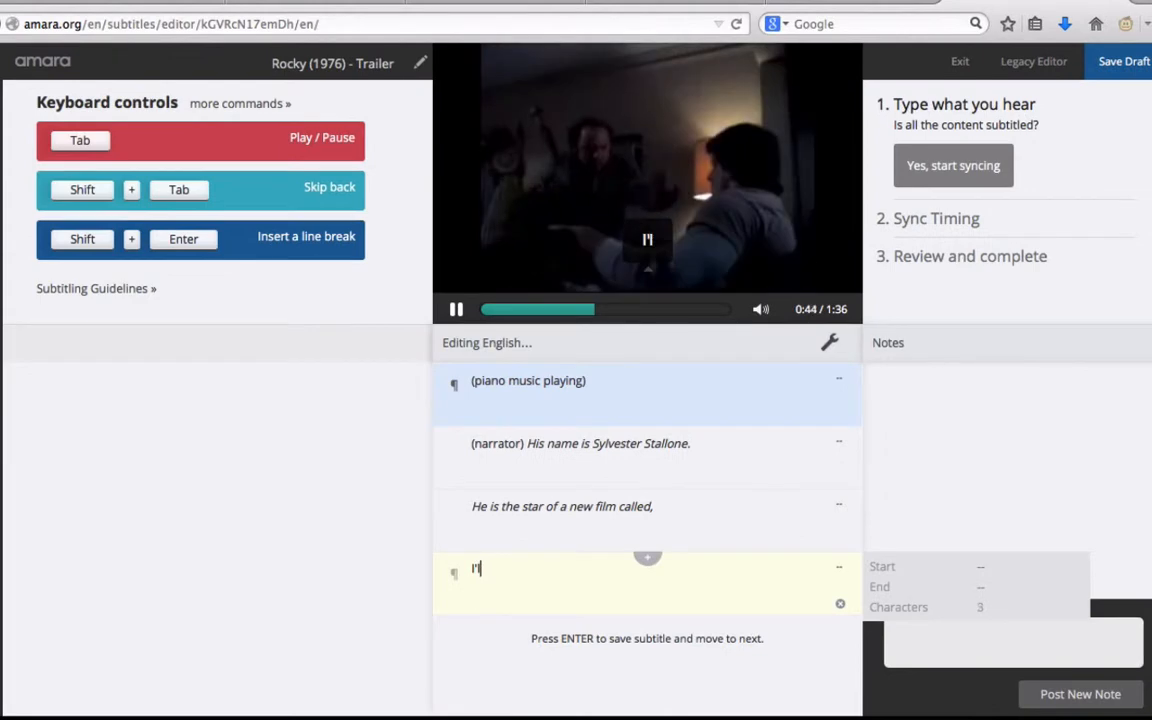
Complete and save the fourth subtitle as "I'll break both your arms so they don't work for ya!"
text(l break bo)
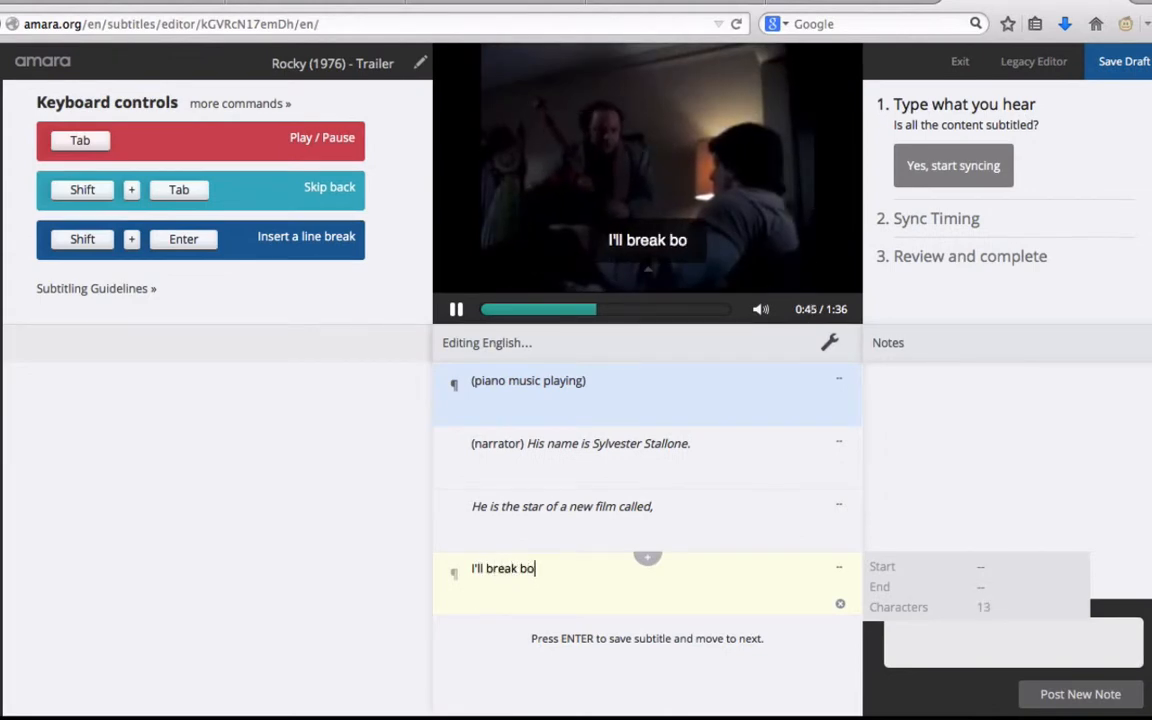
text(th your arms so they d)
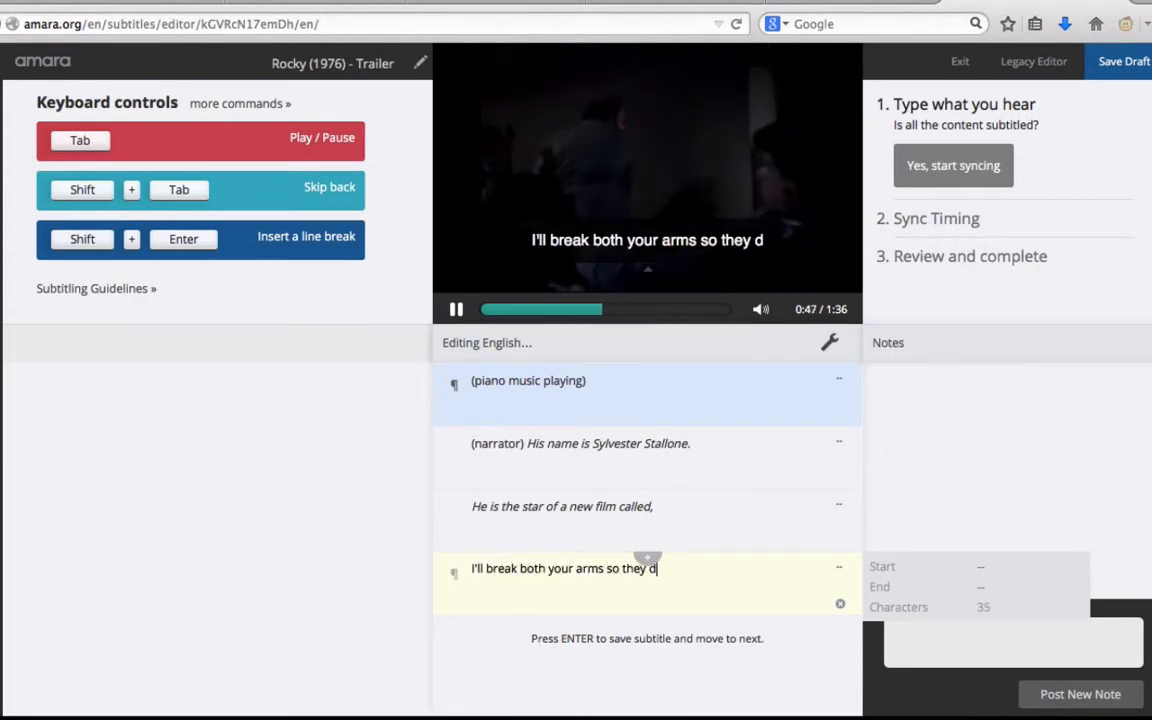
text(on't work )
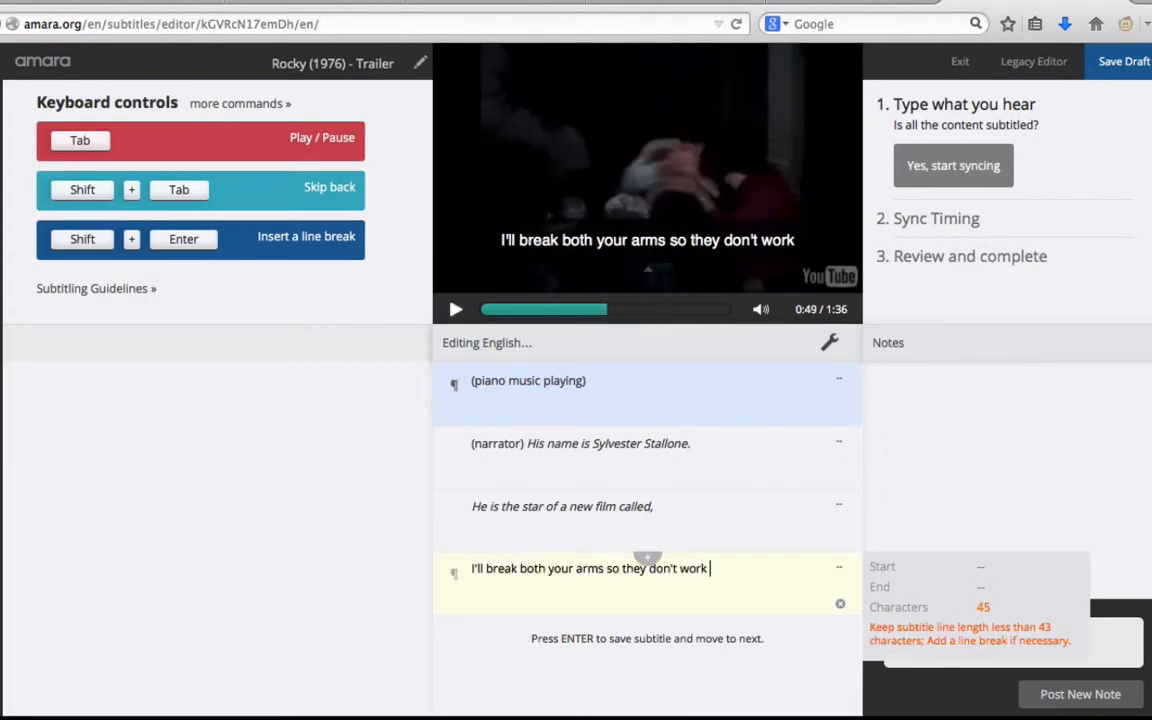
text(for ya!)
key(Return)
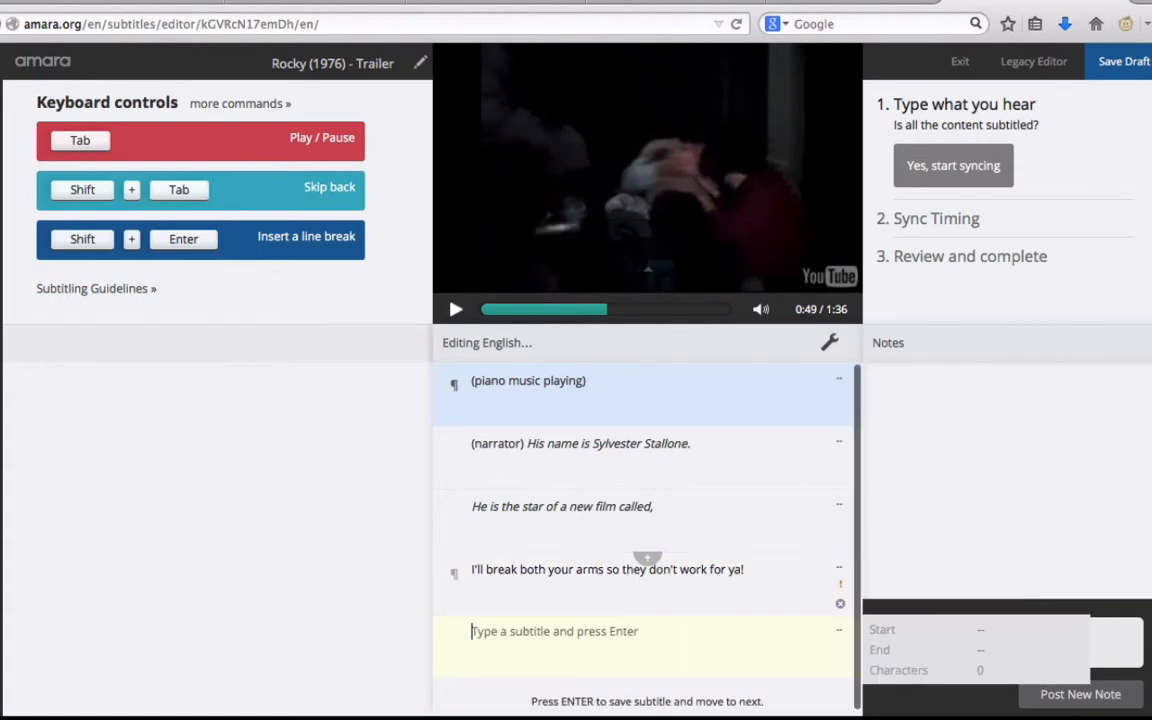
Add the sound-effect subtitle "(loud crash)" after the line about breaking arms
text((loud)
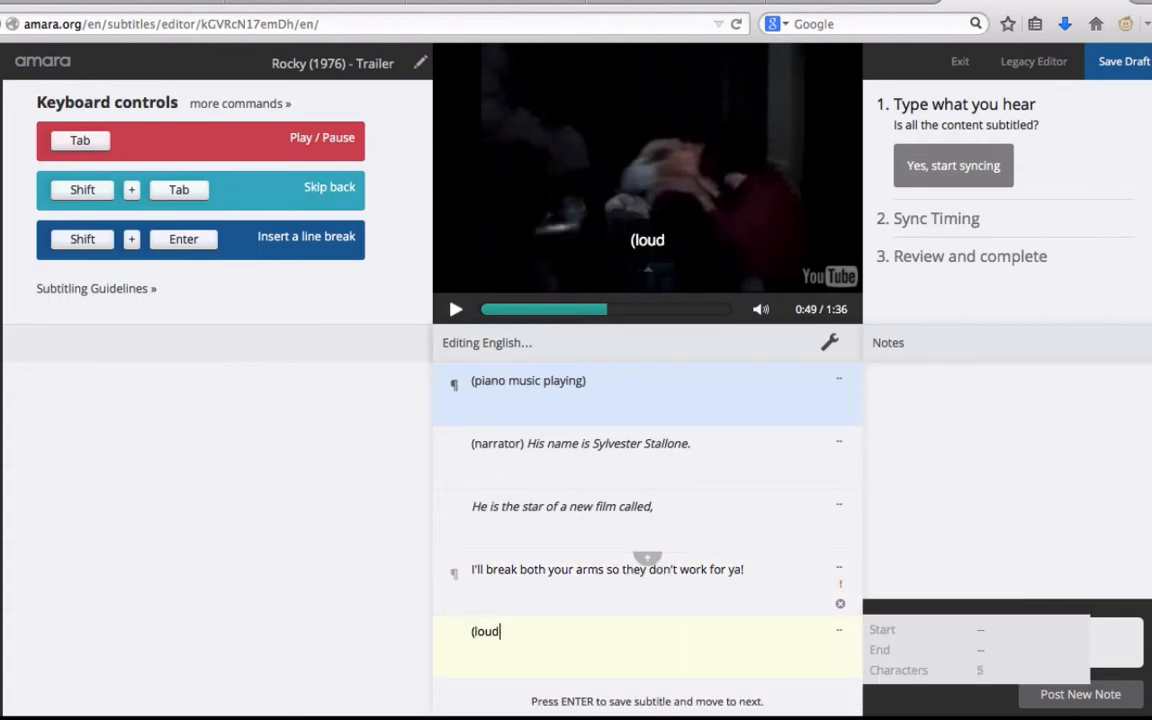
text( crash))
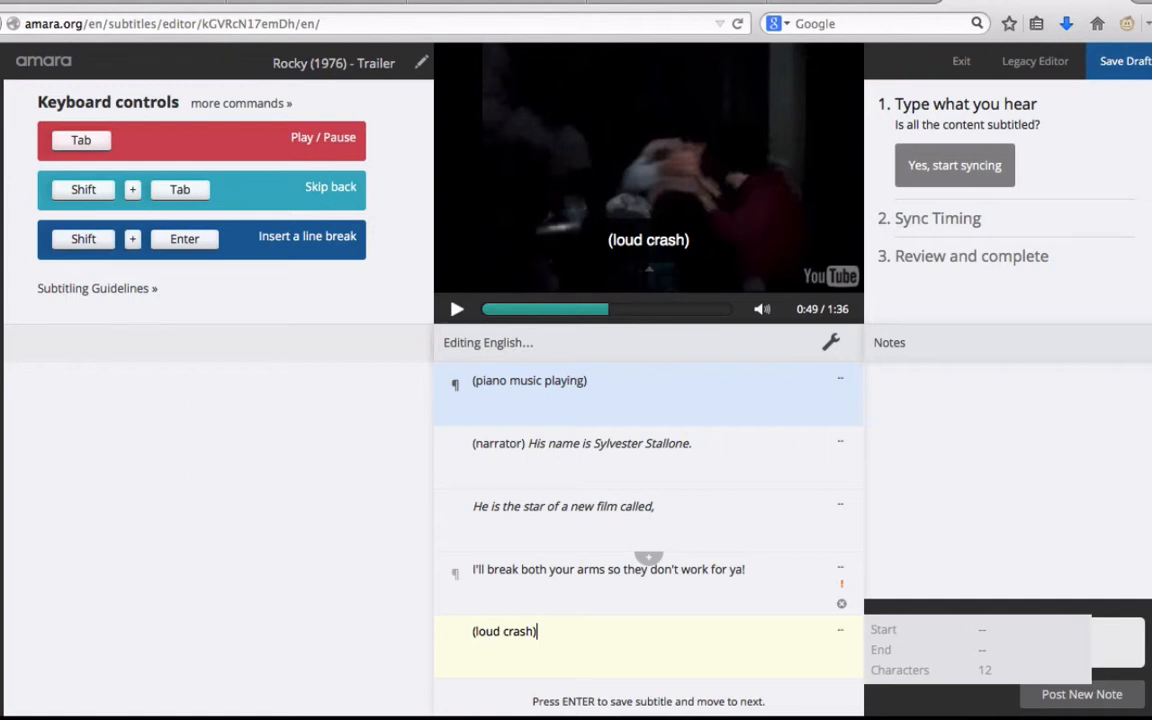
key(Return)
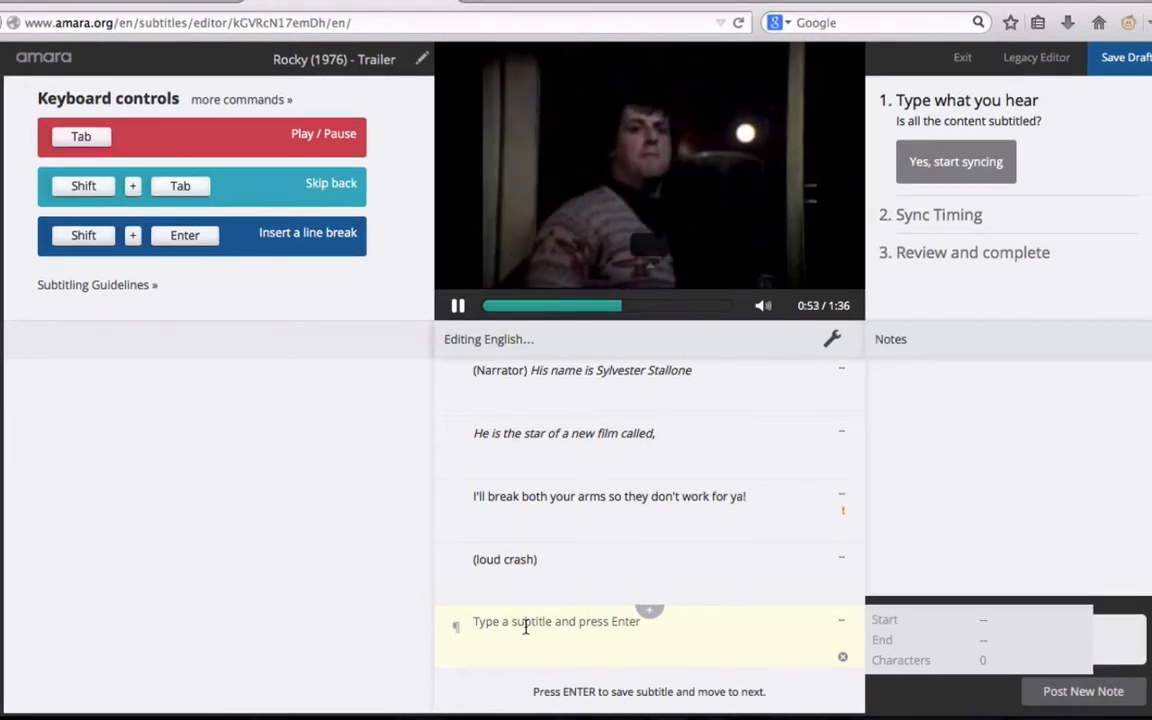
Transcribe the dialogue following the crash as "What about my pride, Mick?" and save the subtitle
text(What ab)
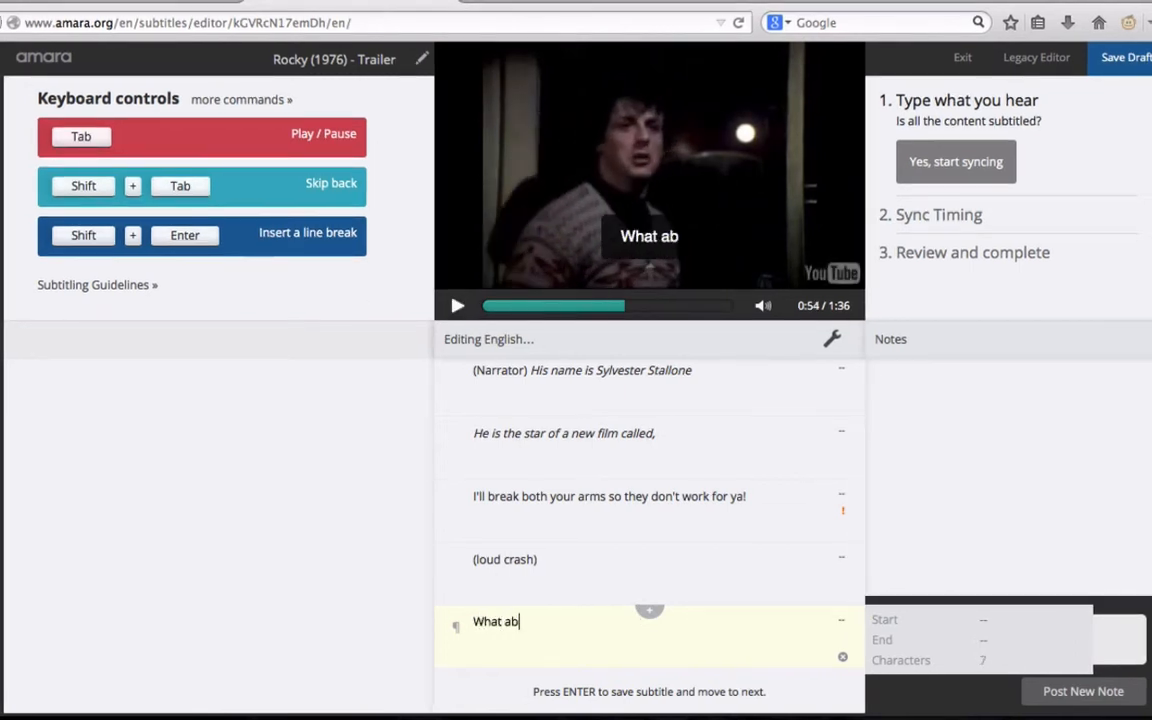
text(out my pride, Mick?)
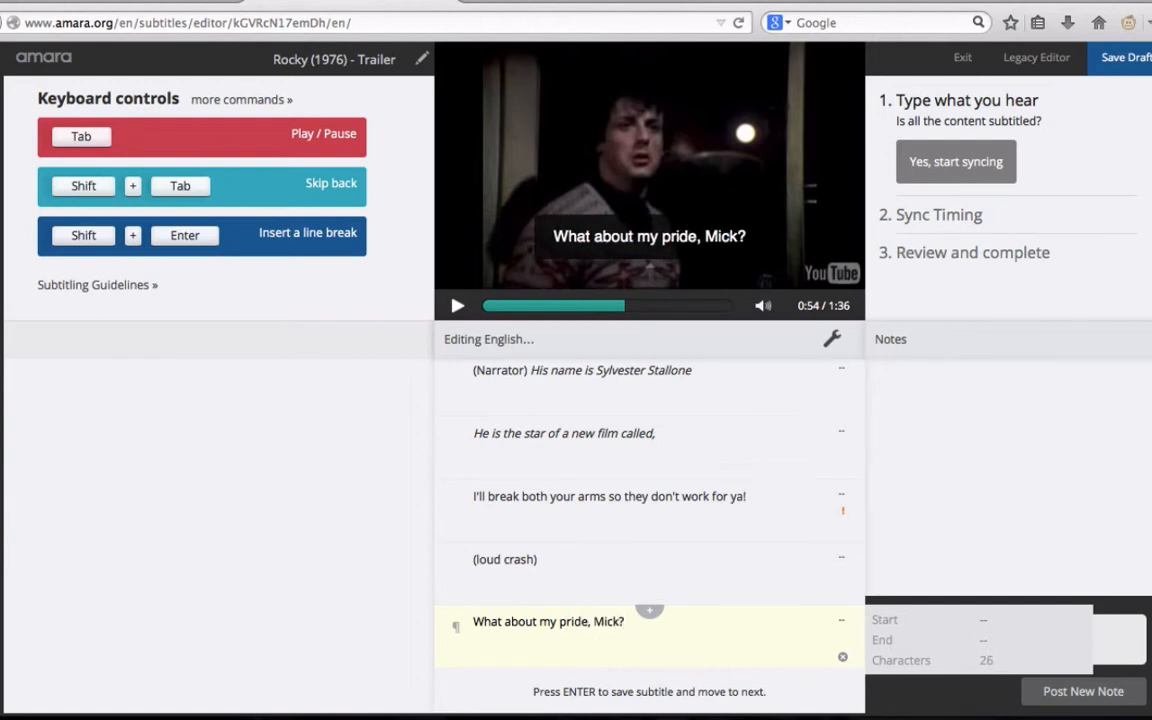
key(Return)
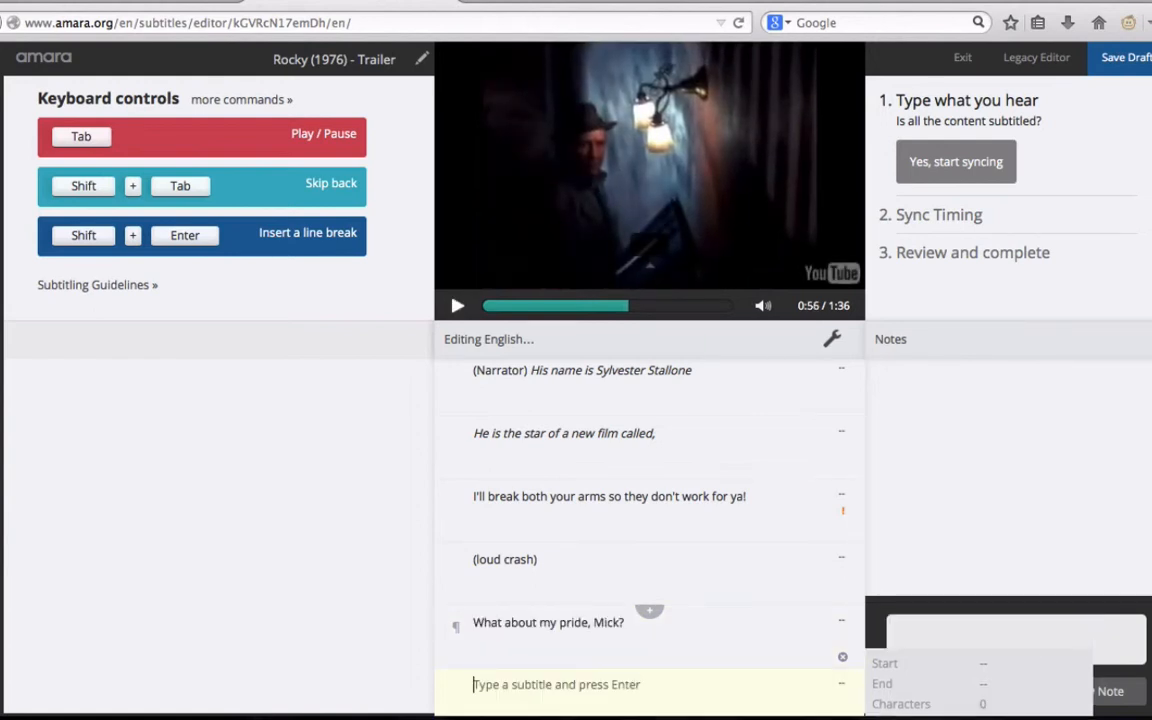
Write the off-screen reply as a new subtitle reading "(Rocky) At least you have pride!"
text((Rocky)A)
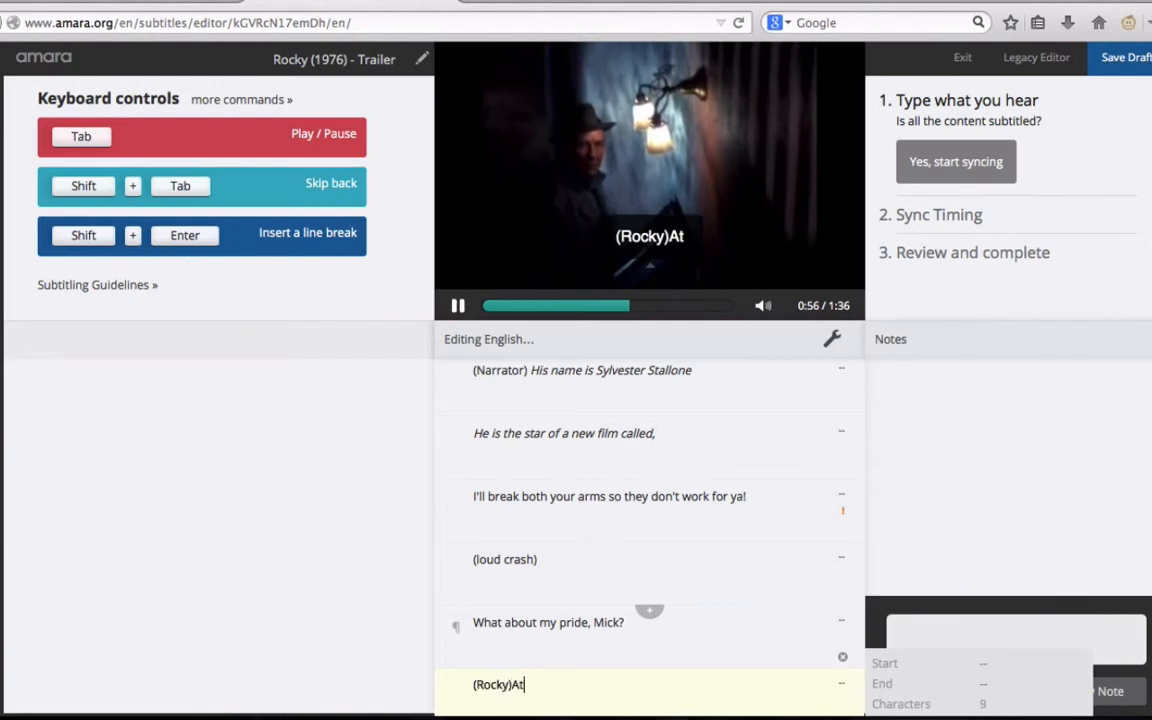
key(BackSpace)
text(At least uyou)
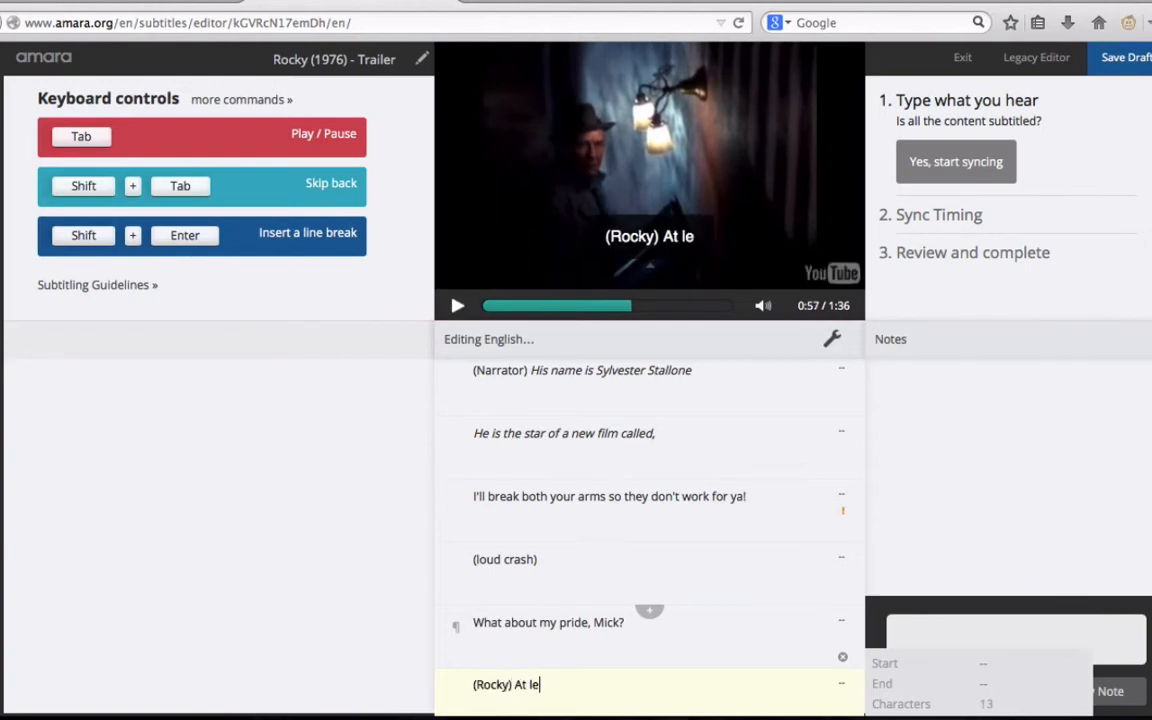
key(BackSpace)
key(BackSpace)
key(BackSpace)
key(BackSpace)
key(BackSpace)
text(you have pr)
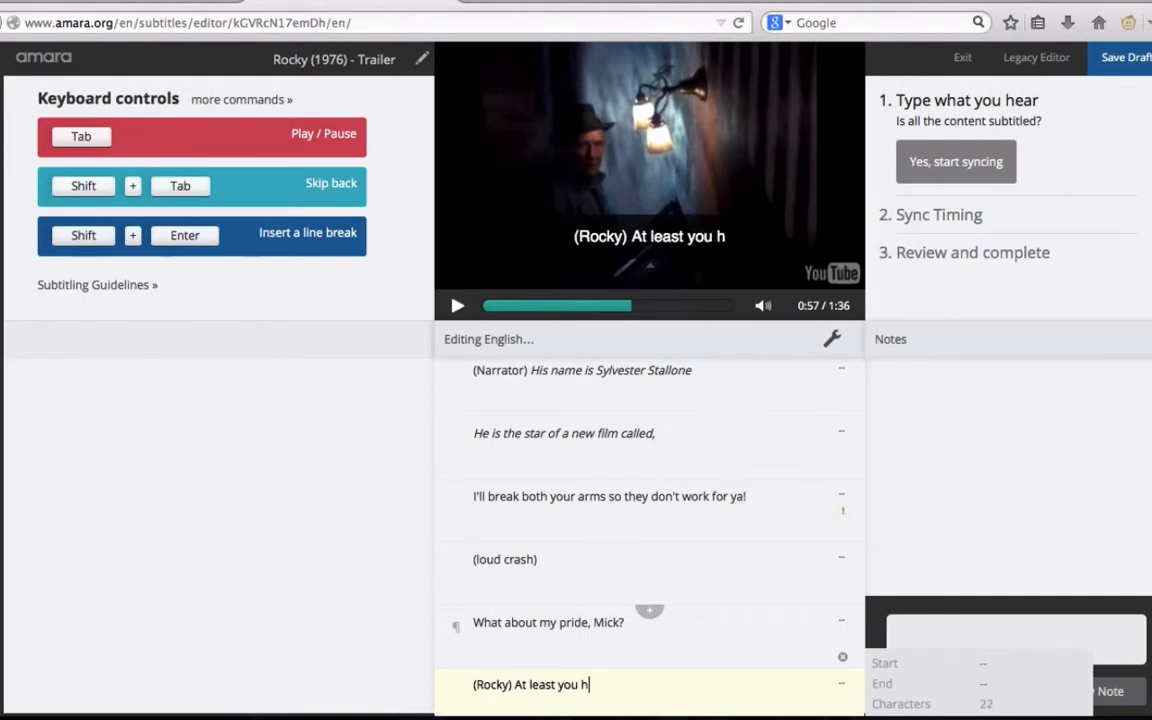
text(ide!)
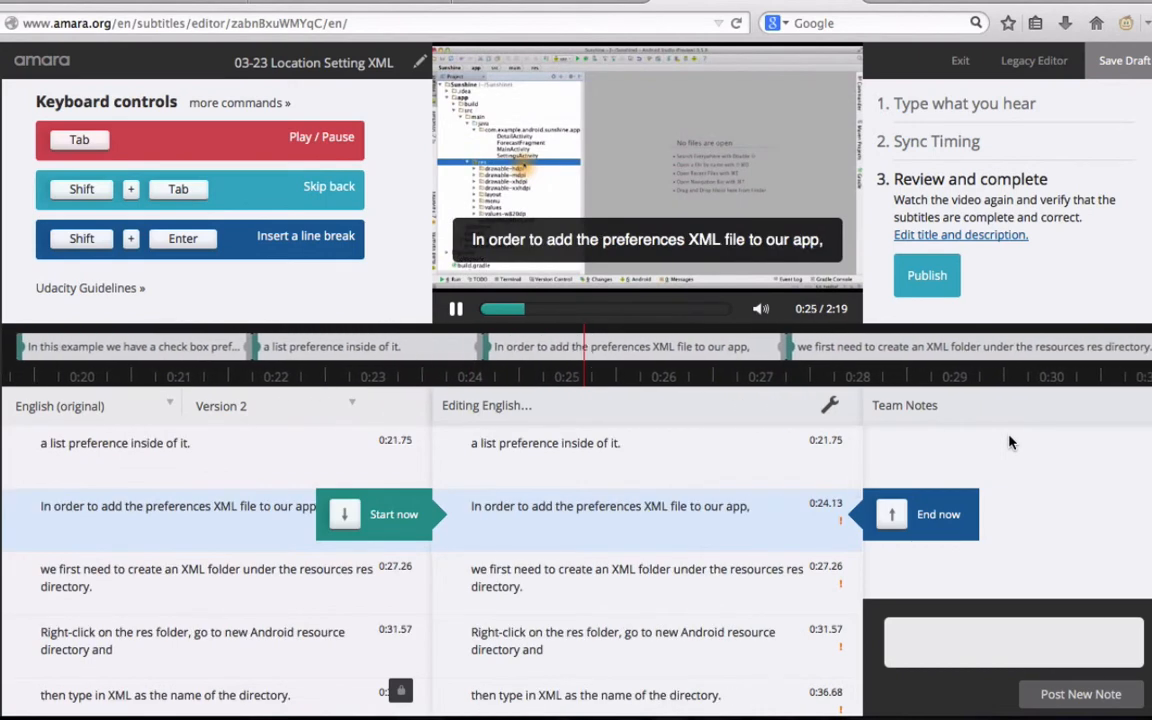
key(Tab)
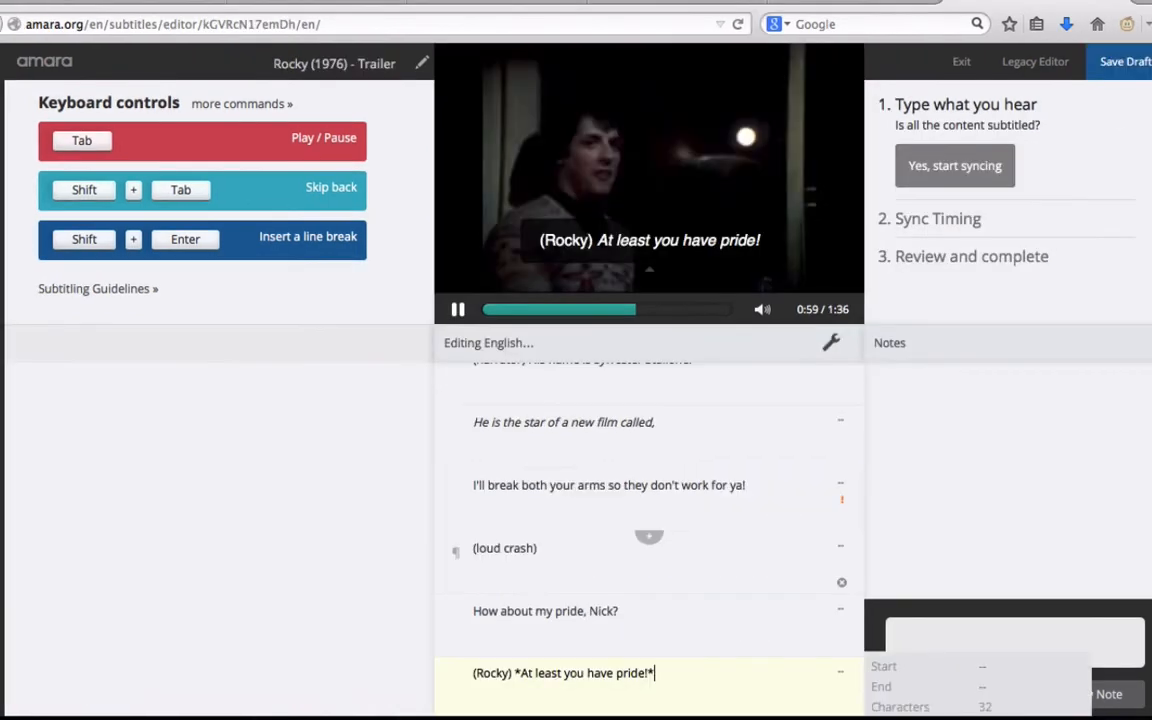